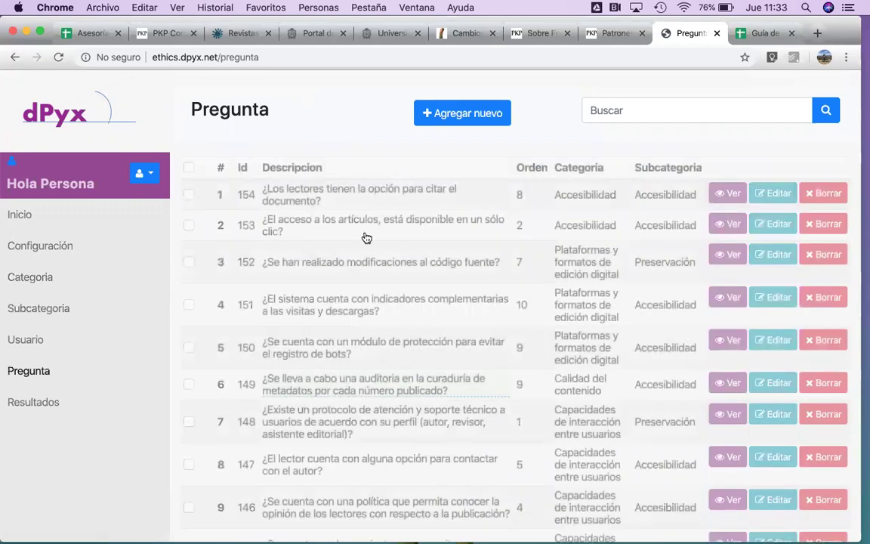
# Step: Open the evaluation questionnaire on the Inicio page and bring up the Accesibilidad criteria of its Políticas section
pyautogui.click(20, 214)
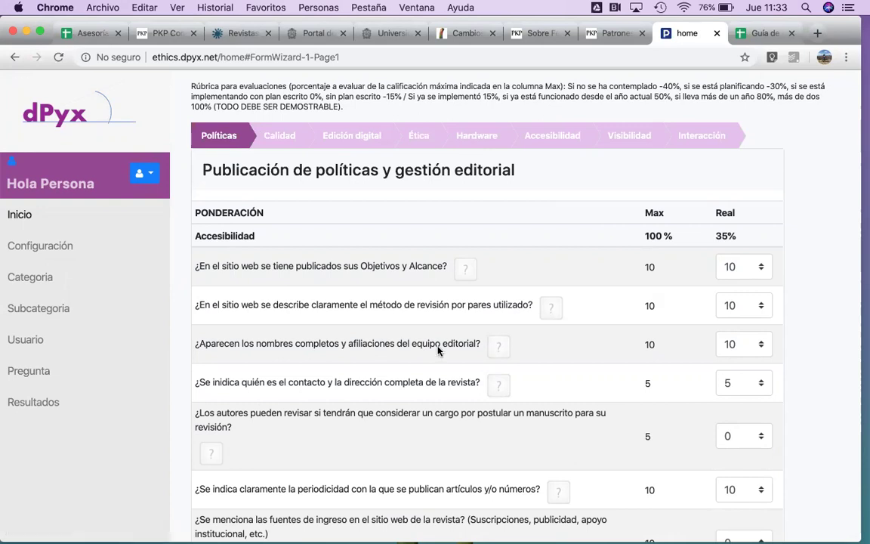
pyautogui.scroll(-1, 437, 349)
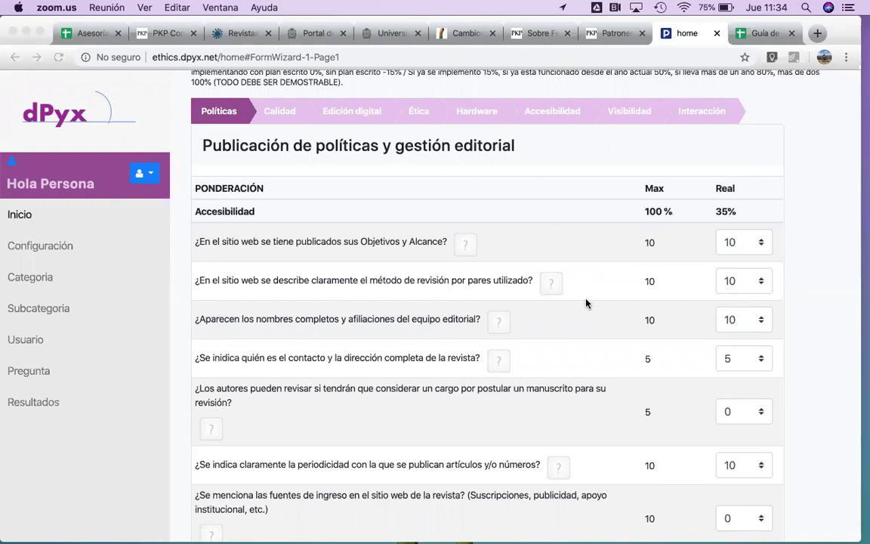
pyautogui.scroll(-1, 588, 304)
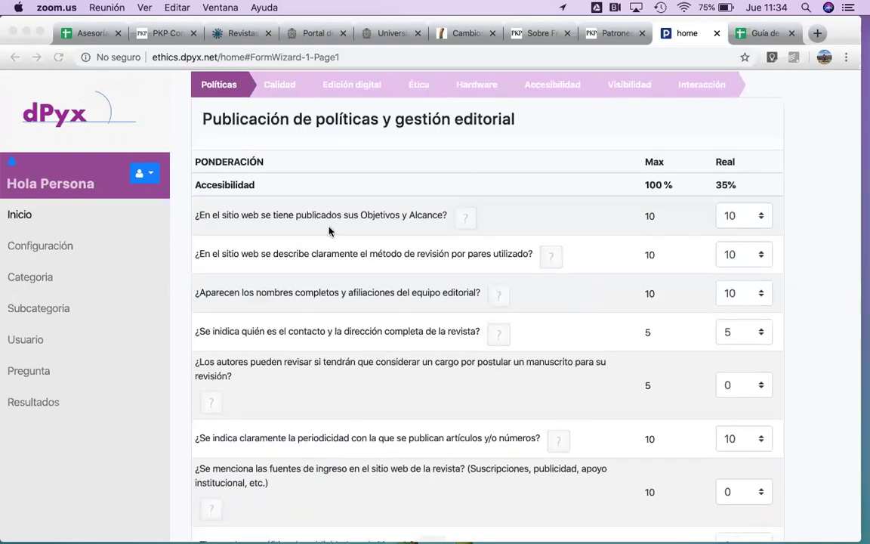
pyautogui.scroll(-3, 348, 348)
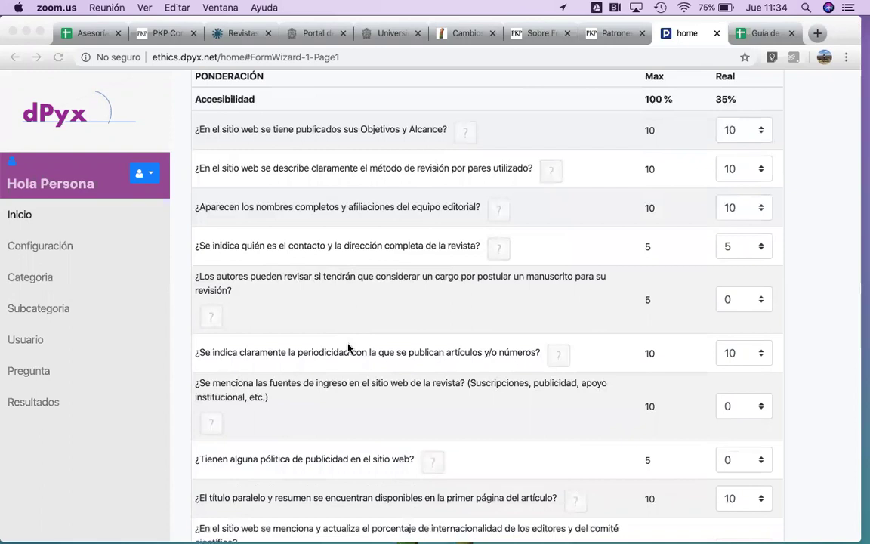
# Step: Review the Políticas criteria on objectives and scope, peer review method, editorial team, journal contact and author submission charges
pyautogui.doubleClick(368, 132)
pyautogui.click(368, 132)
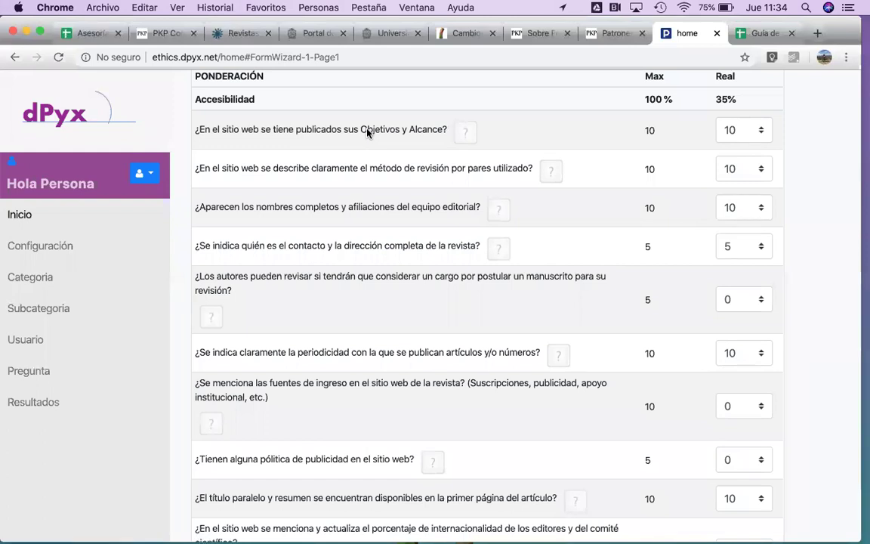
pyautogui.doubleClick(420, 133)
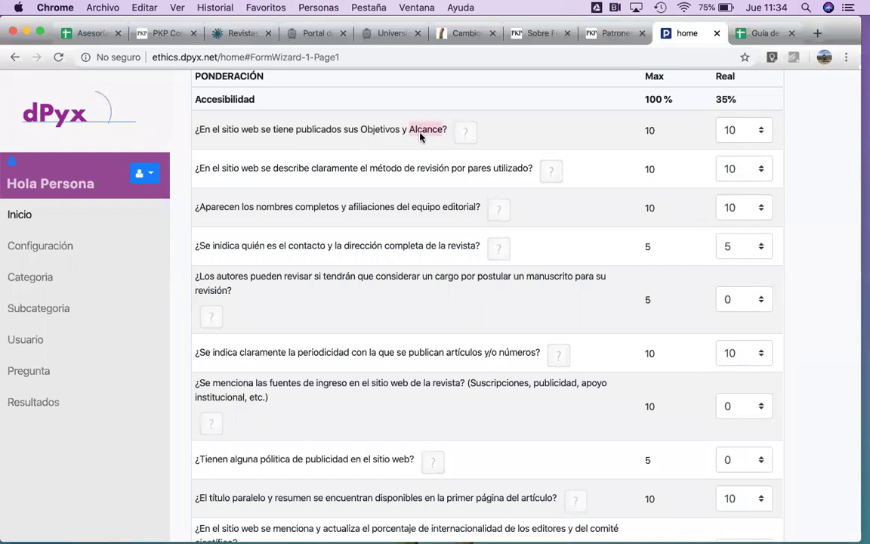
pyautogui.doubleClick(386, 169)
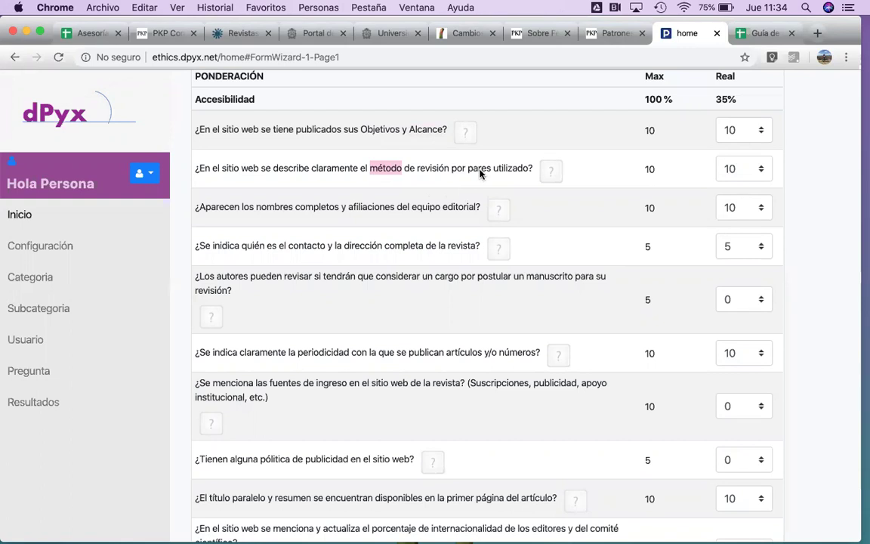
pyautogui.doubleClick(314, 209)
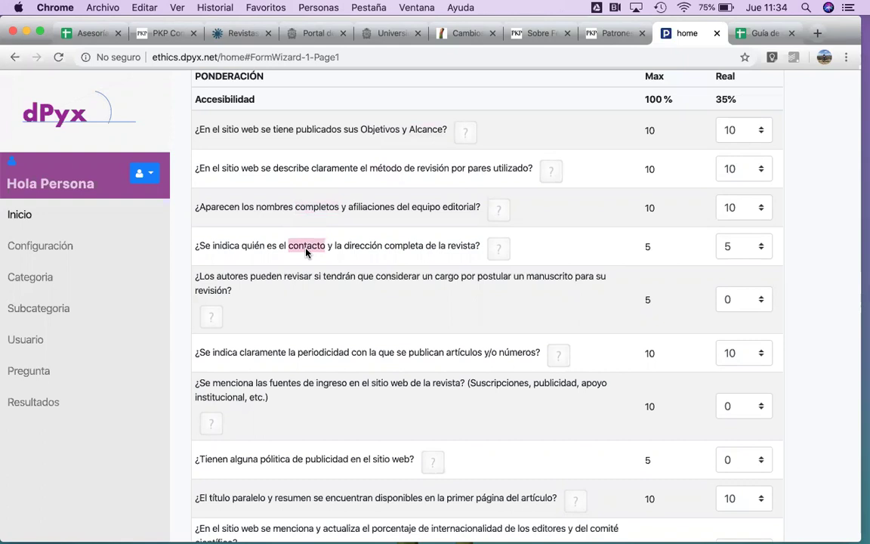
pyautogui.doubleClick(364, 248)
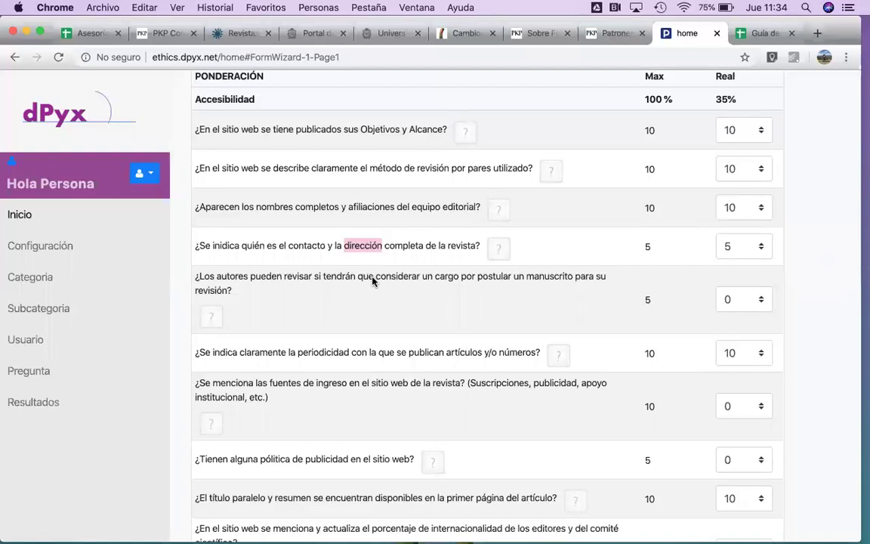
pyautogui.click(484, 287)
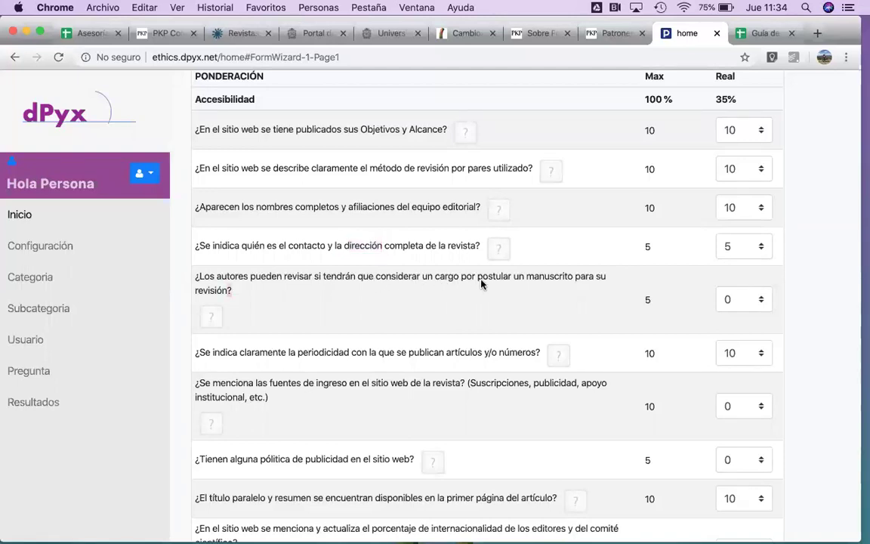
pyautogui.doubleClick(477, 278)
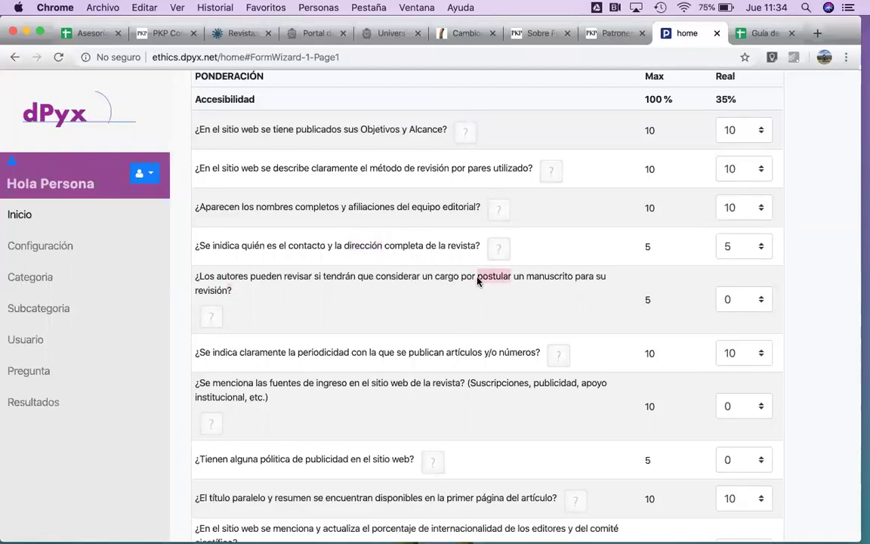
# Step: Review the Políticas criteria on periodicity, income sources, advertising policy, parallel title and abstract, and internationality of editors
pyautogui.scroll(-2, 477, 282)
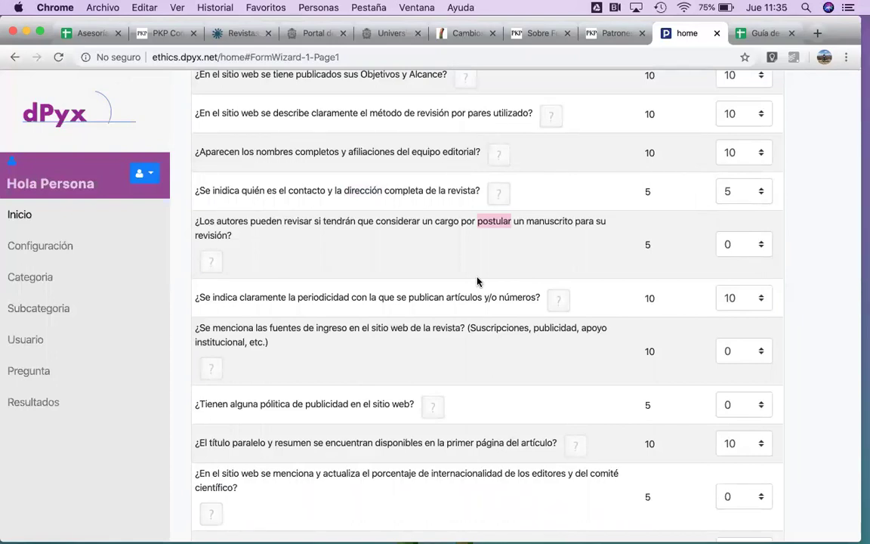
pyautogui.scroll(-2, 478, 281)
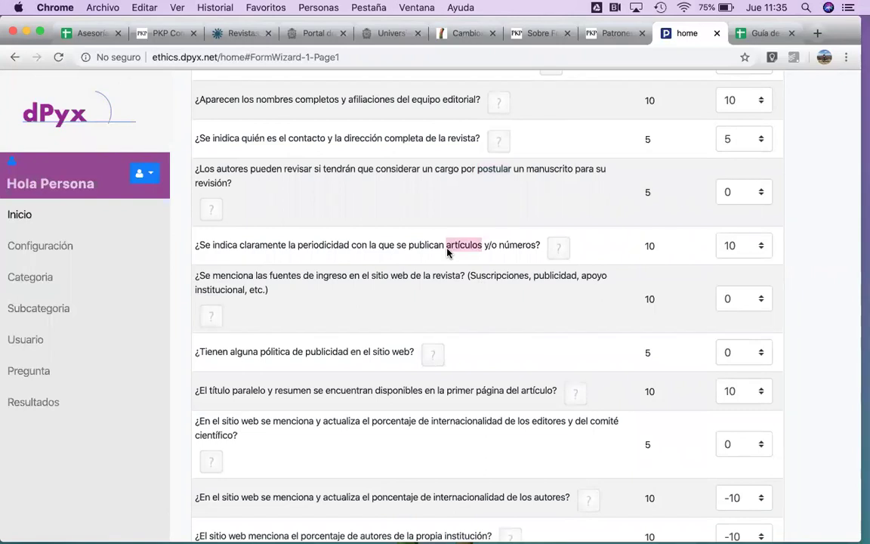
pyautogui.click(420, 277)
pyautogui.doubleClick(330, 277)
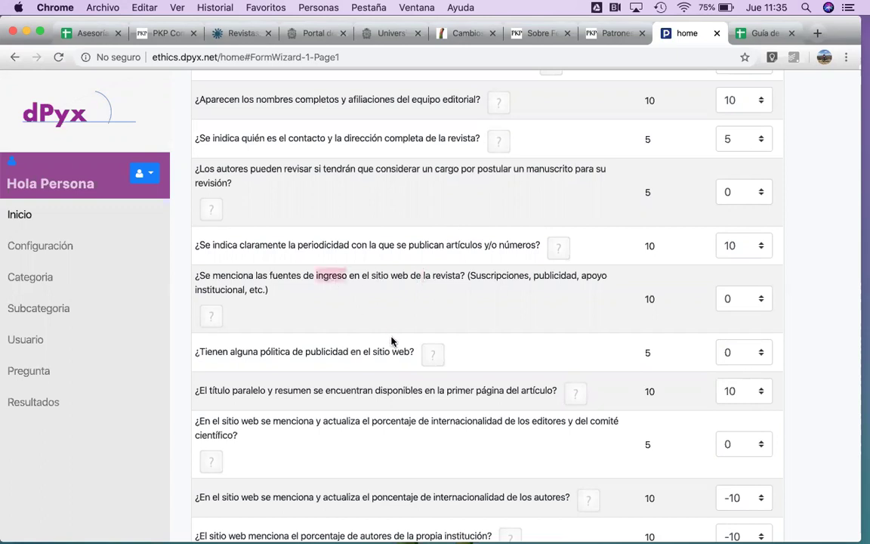
pyautogui.scroll(-1, 391, 342)
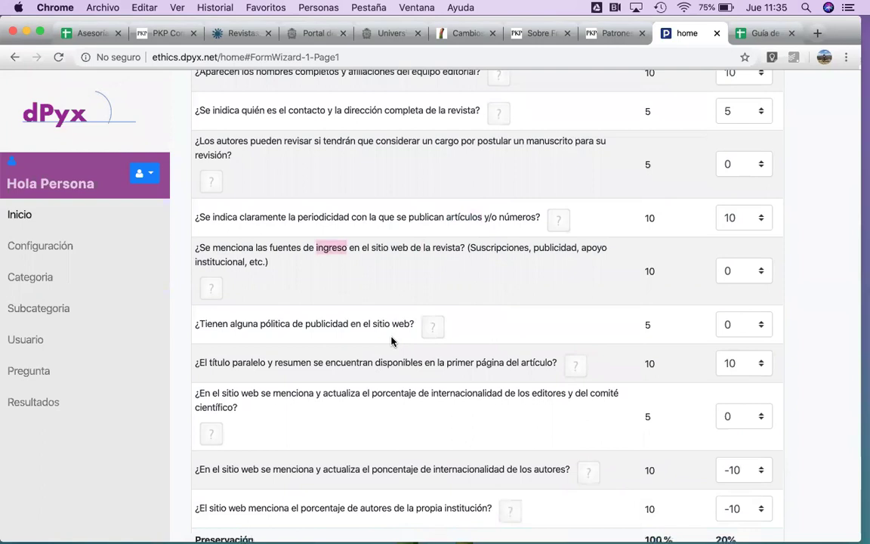
pyautogui.scroll(-1, 391, 341)
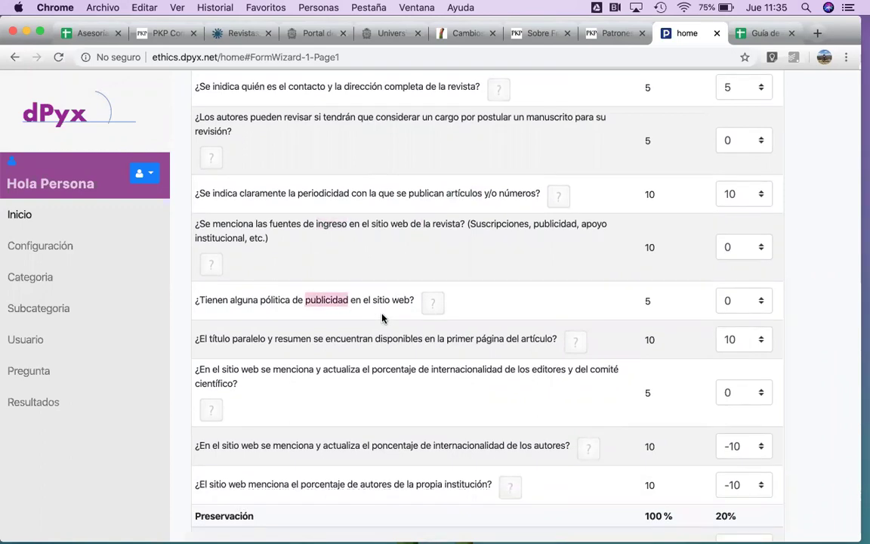
pyautogui.scroll(-3, 382, 318)
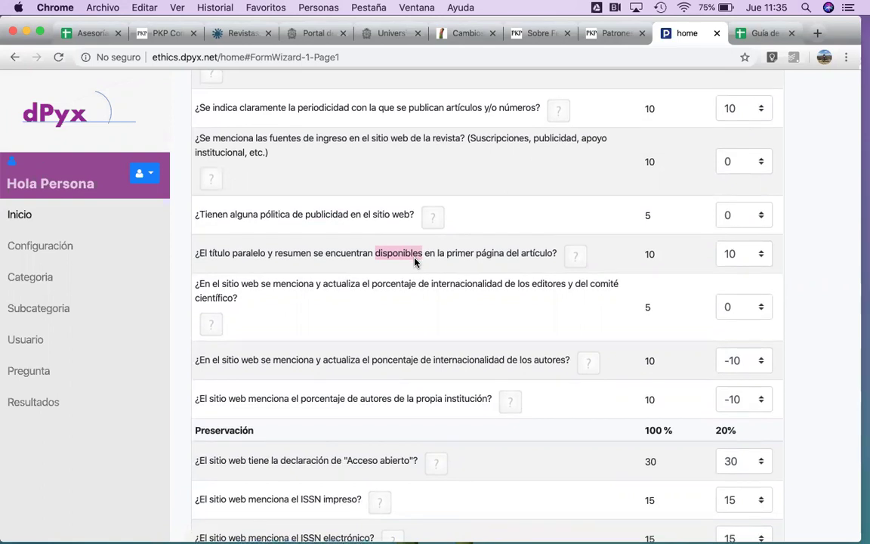
pyautogui.scroll(-1, 414, 261)
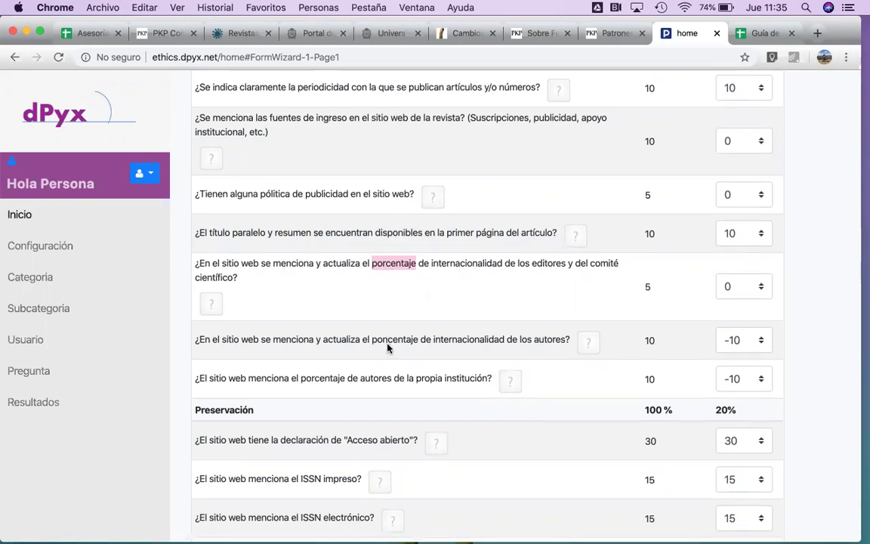
# Step: Review the author internationality and own-institution criteria, plus the Preservación criteria on open access, ISSN and digital preservation
pyautogui.scroll(-1, 388, 347)
pyautogui.scroll(-3, 459, 302)
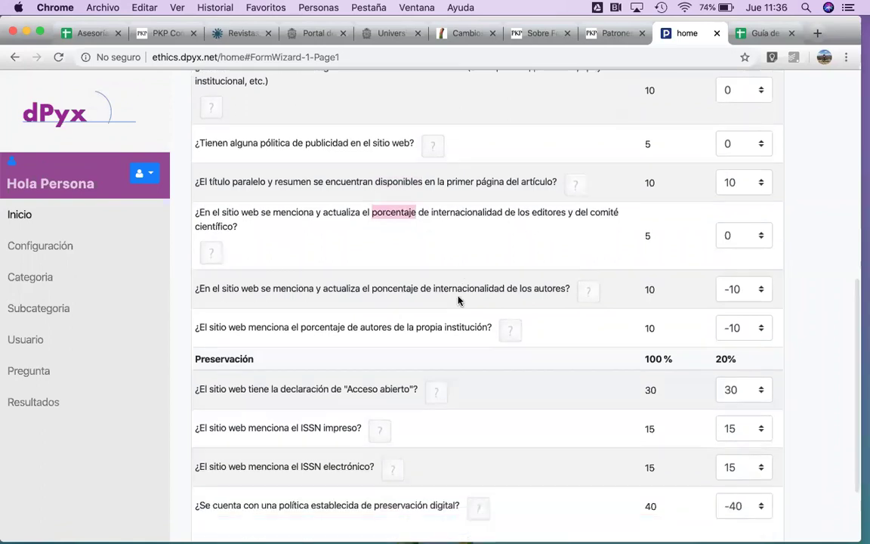
pyautogui.scroll(-5, 359, 254)
pyautogui.tripleClick(391, 231)
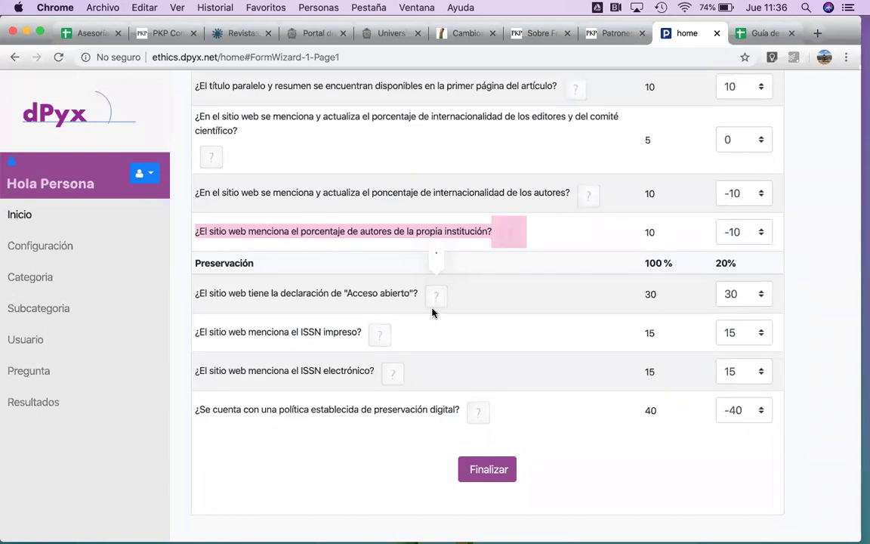
pyautogui.click(358, 295)
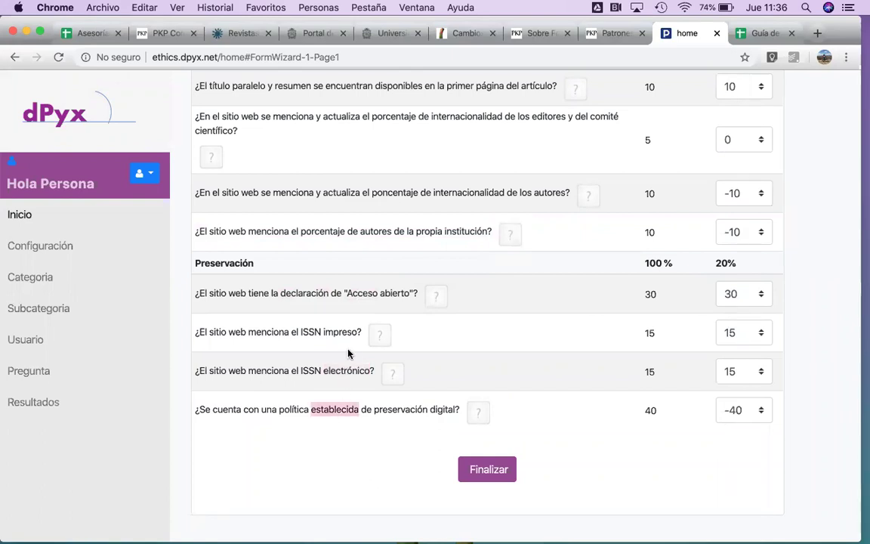
# Step: Open the Calidad section of the evaluation questionnaire
pyautogui.scroll(10, 349, 353)
pyautogui.scroll(5, 349, 353)
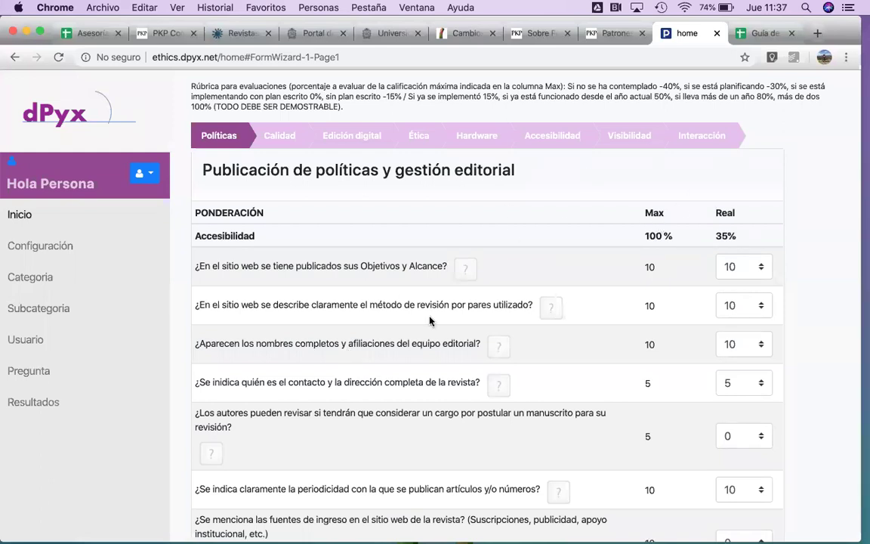
pyautogui.scroll(-2, 388, 414)
pyautogui.scroll(-15, 389, 414)
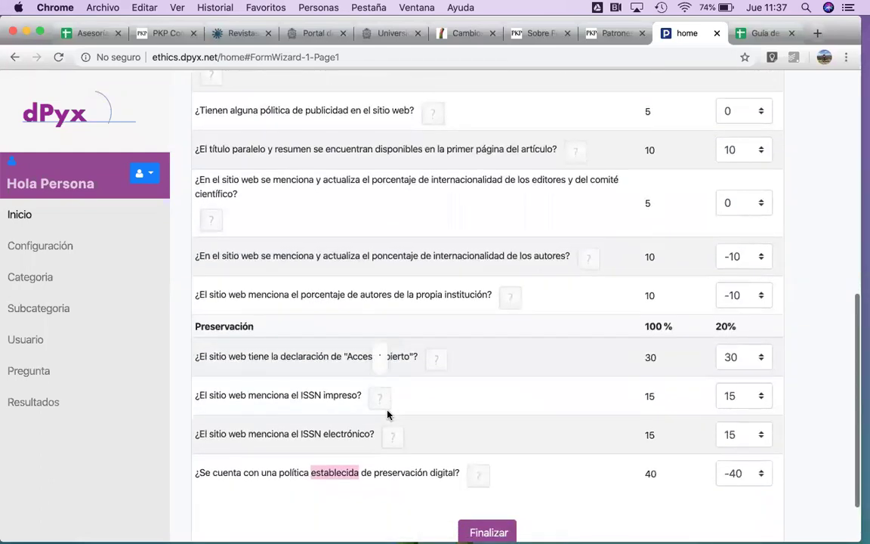
pyautogui.scroll(20, 360, 314)
pyautogui.scroll(2, 359, 315)
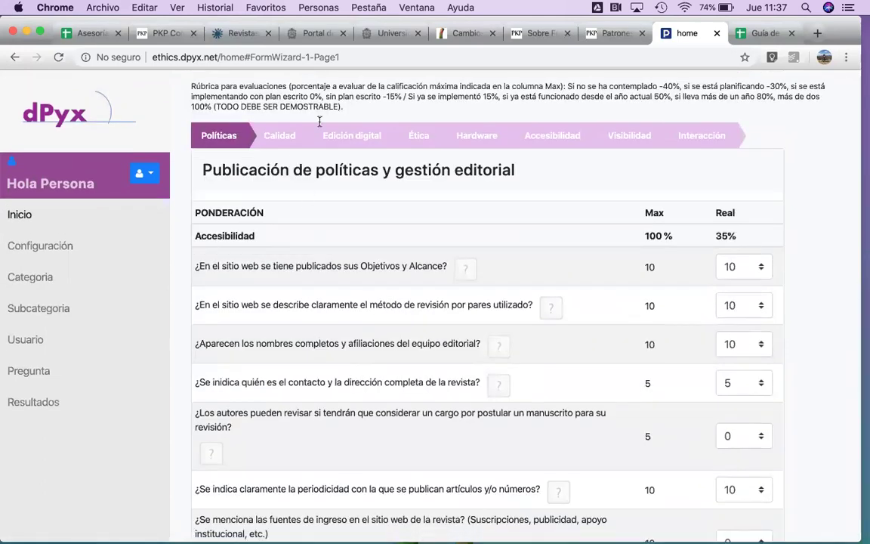
pyautogui.click(277, 141)
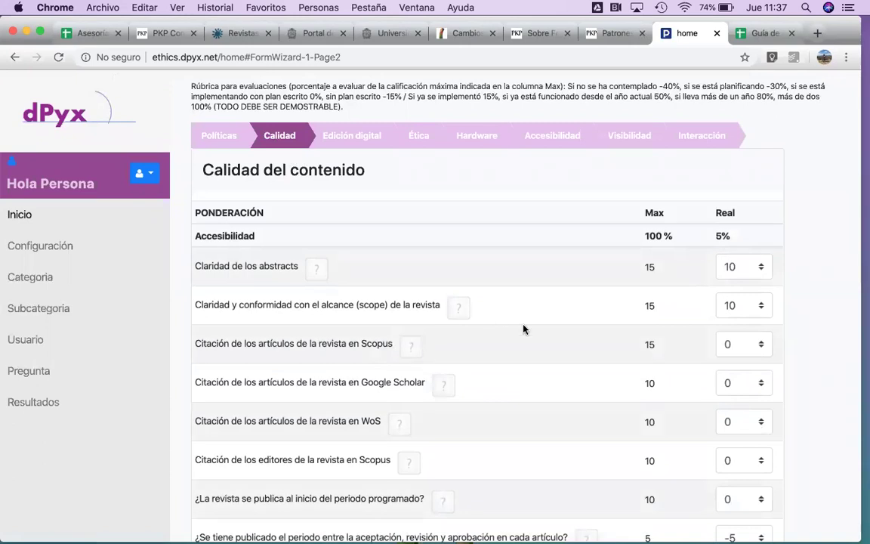
# Step: Review the Calidad del contenido criteria on abstracts, citations, punctual publication and metadata audits, plus the Preservación criteria on XML JATS and metadata
pyautogui.scroll(-3, 516, 373)
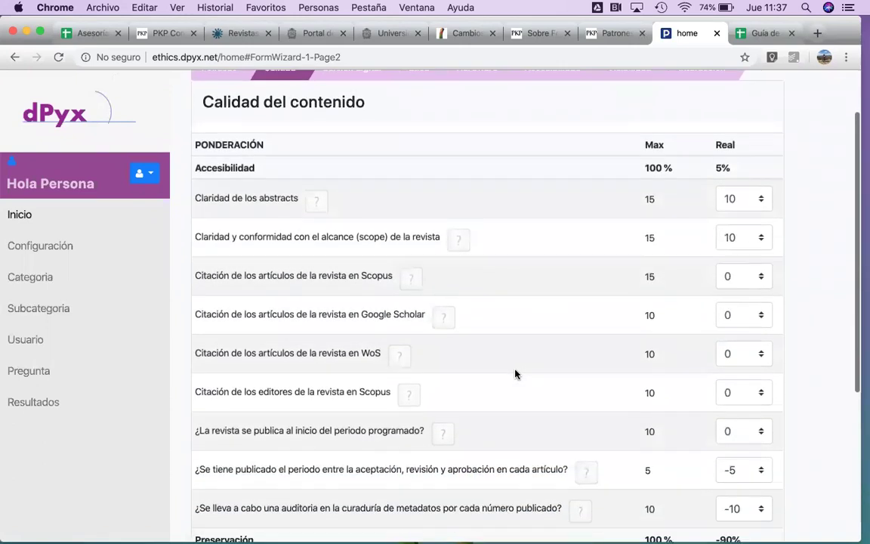
pyautogui.scroll(3, 515, 373)
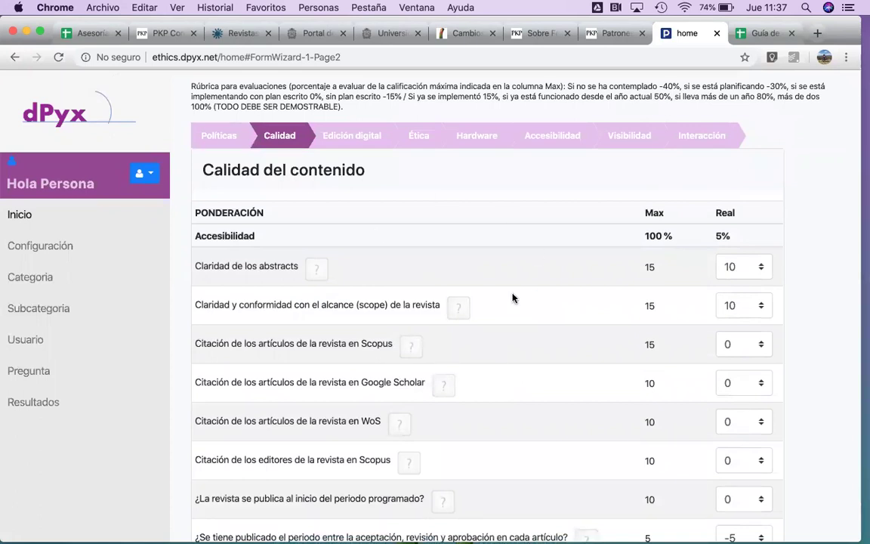
pyautogui.scroll(-4, 542, 387)
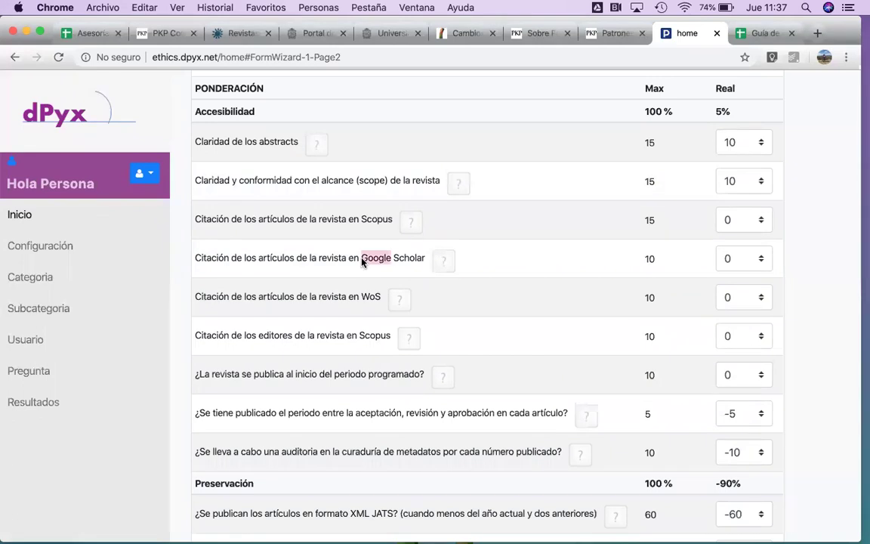
pyautogui.tripleClick(362, 261)
pyautogui.scroll(-1, 362, 261)
pyautogui.scroll(-1, 362, 261)
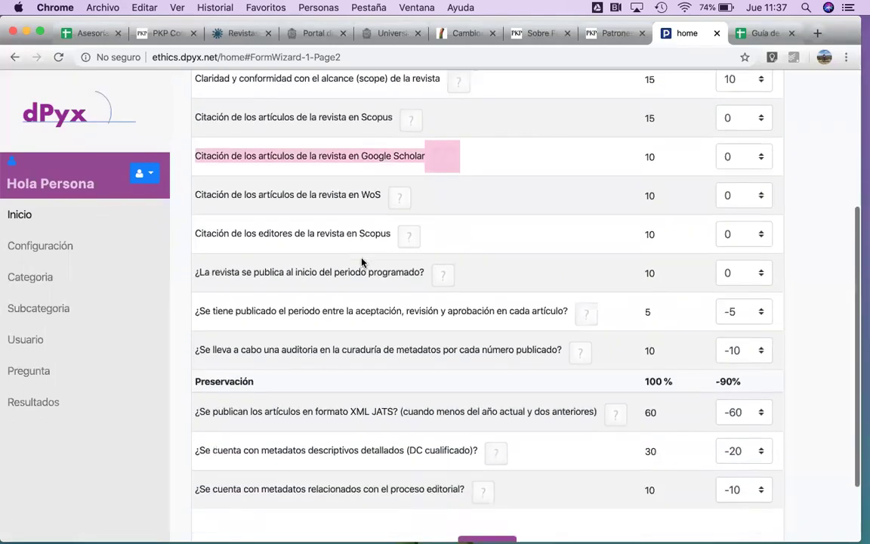
pyautogui.tripleClick(318, 278)
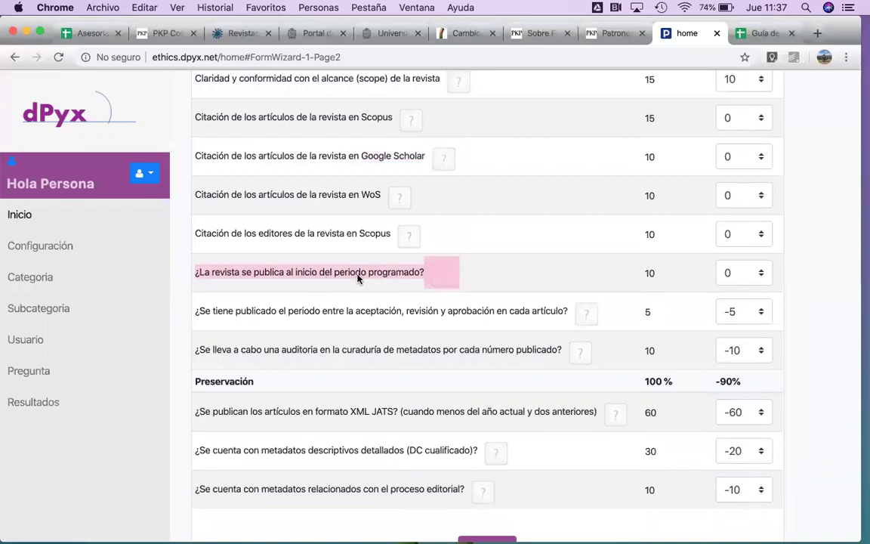
pyautogui.scroll(-1, 359, 390)
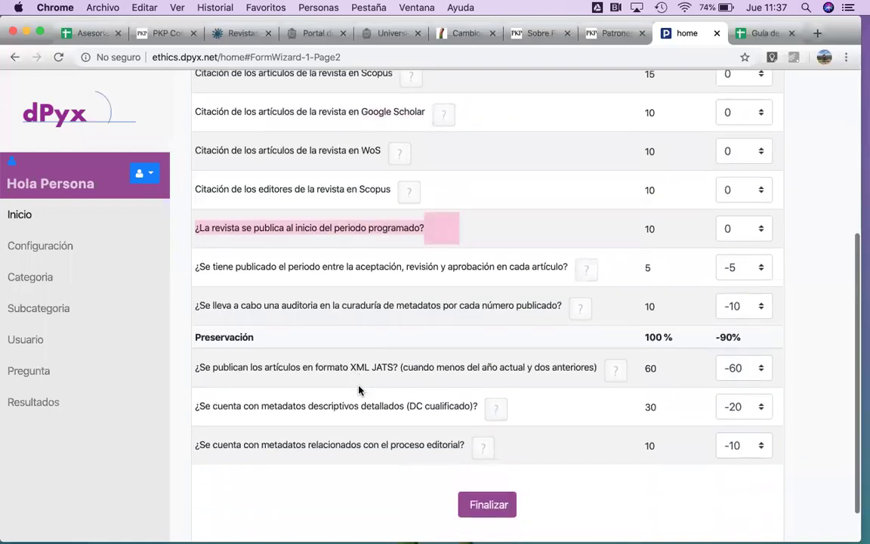
pyautogui.doubleClick(340, 406)
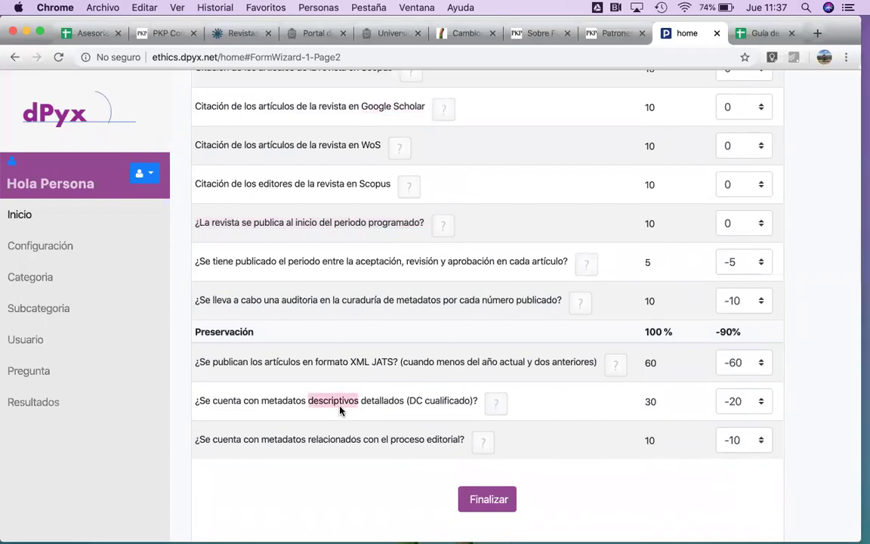
pyautogui.scroll(5, 340, 410)
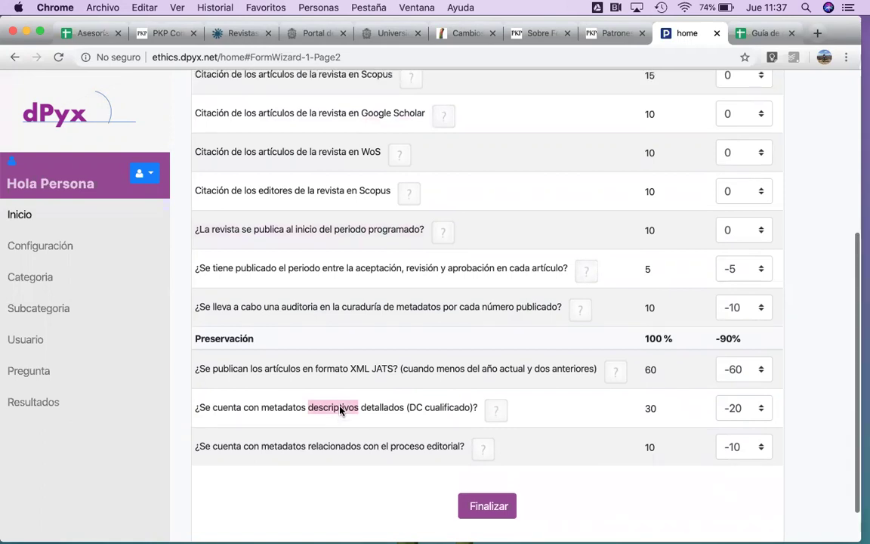
# Step: View the Edición digital section of the questionnaire and switch to the Ética section
pyautogui.click(365, 138)
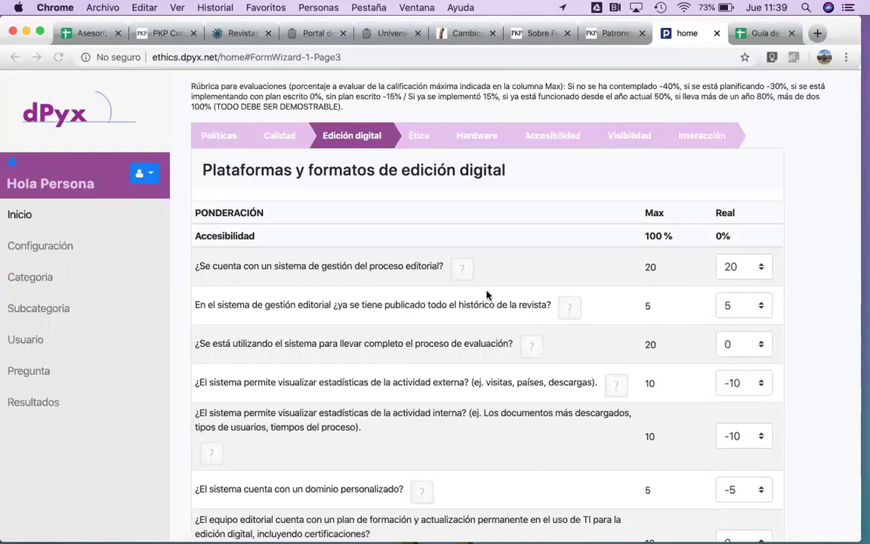
pyautogui.click(235, 143)
pyautogui.click(417, 139)
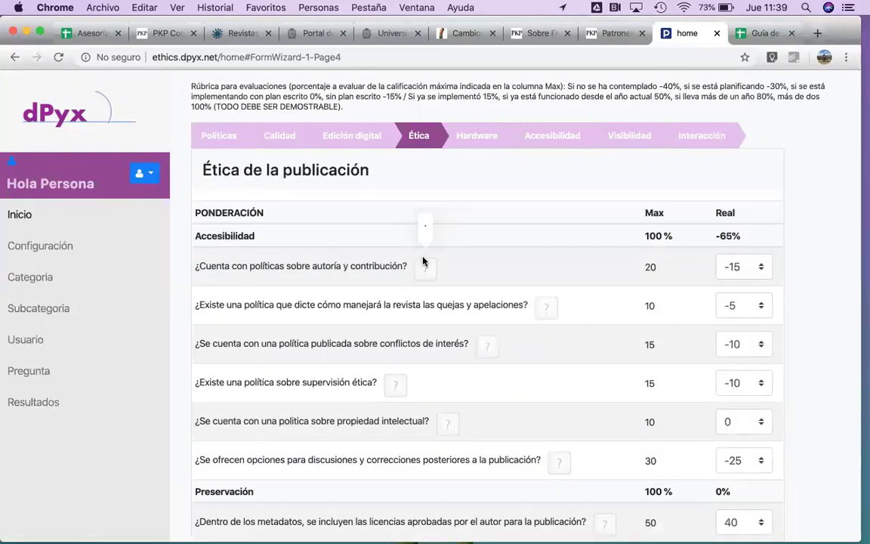
# Step: Return to the Edición digital section and review its Accesibilidad criteria and the first Preservación criteria
pyautogui.click(354, 138)
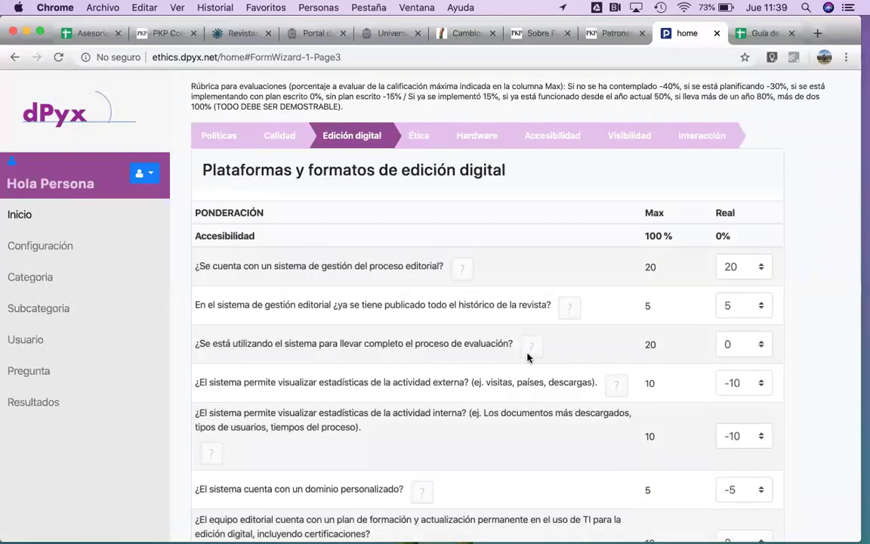
pyautogui.moveTo(529, 353)
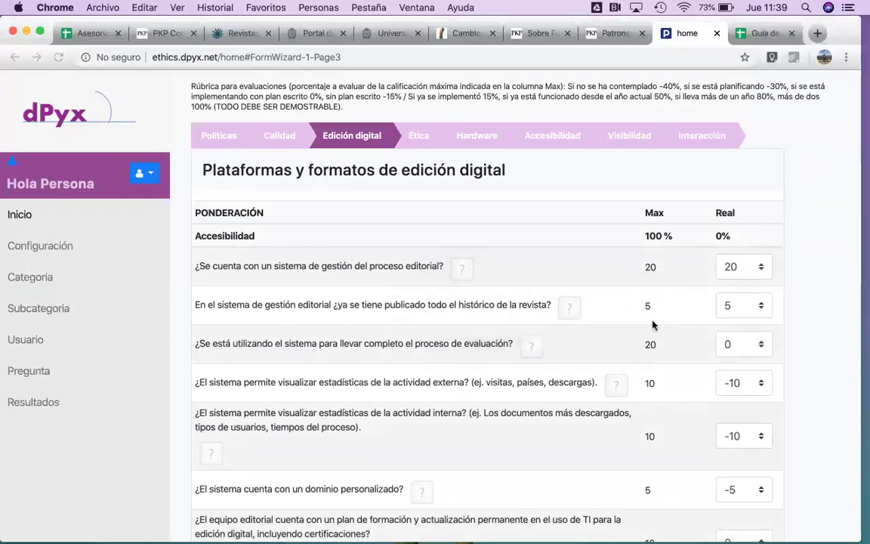
pyautogui.scroll(-3, 621, 310)
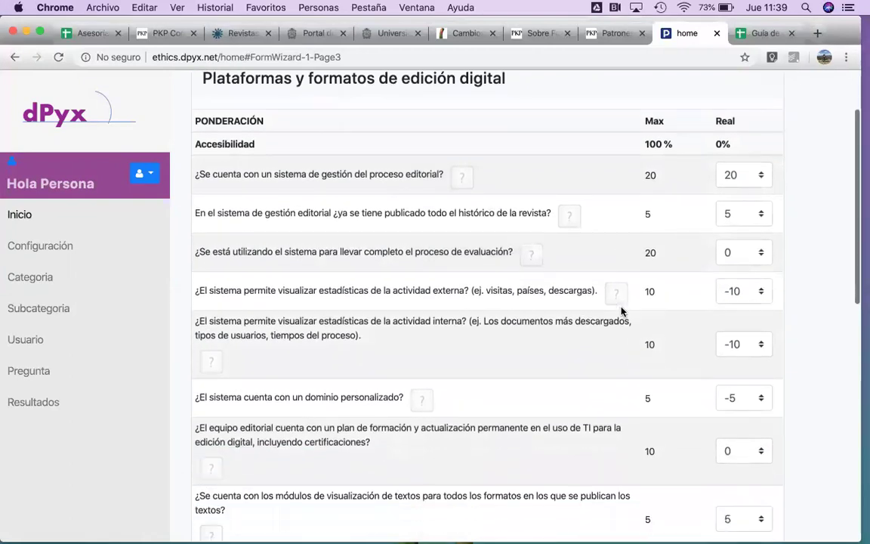
pyautogui.scroll(-10, 696, 212)
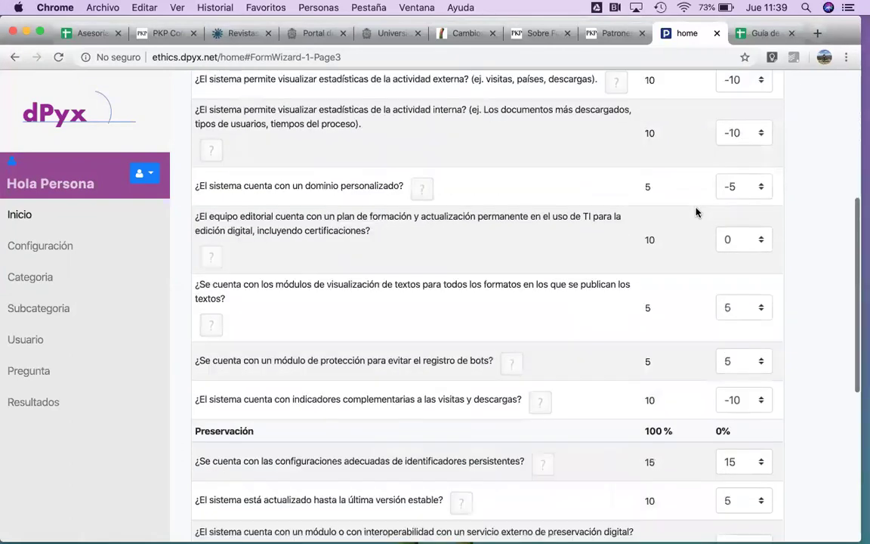
pyautogui.scroll(1, 696, 213)
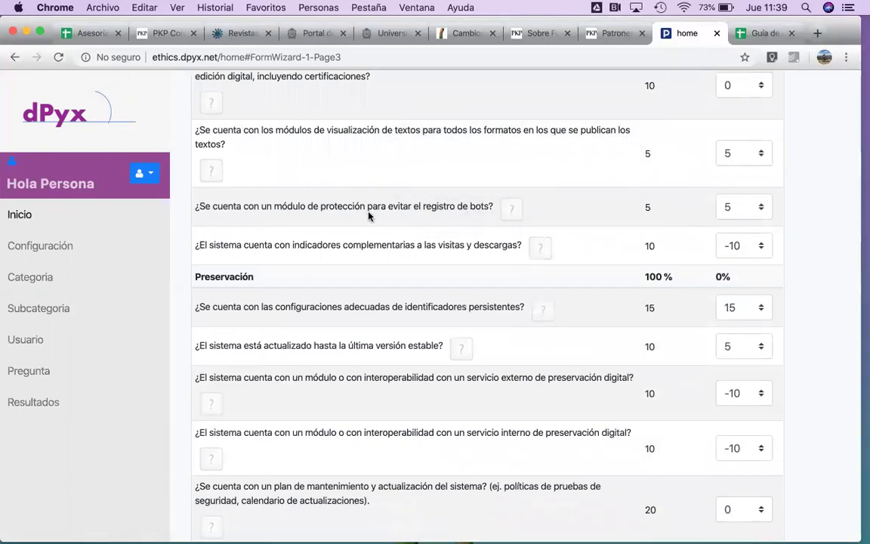
# Step: Try a score of 0 for the criterion on protection against bot registration and set it back to 5
pyautogui.doubleClick(393, 207)
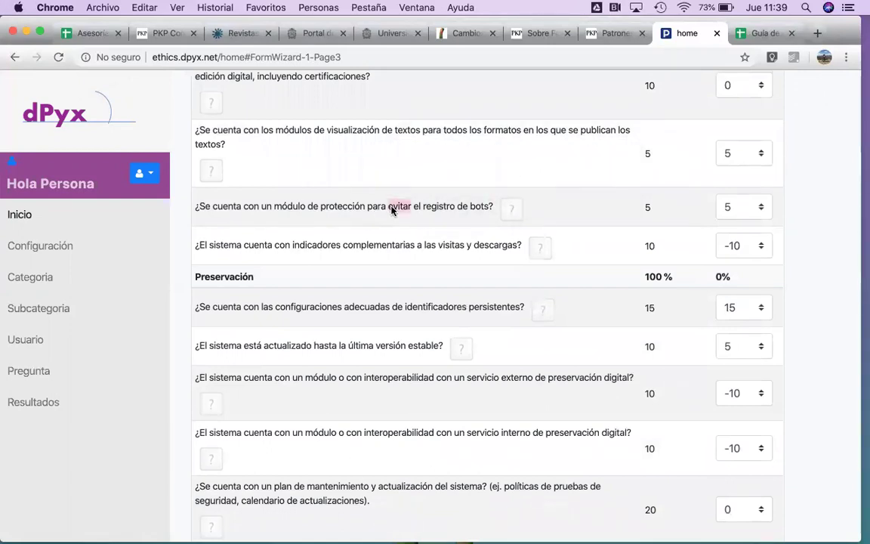
pyautogui.click(731, 207)
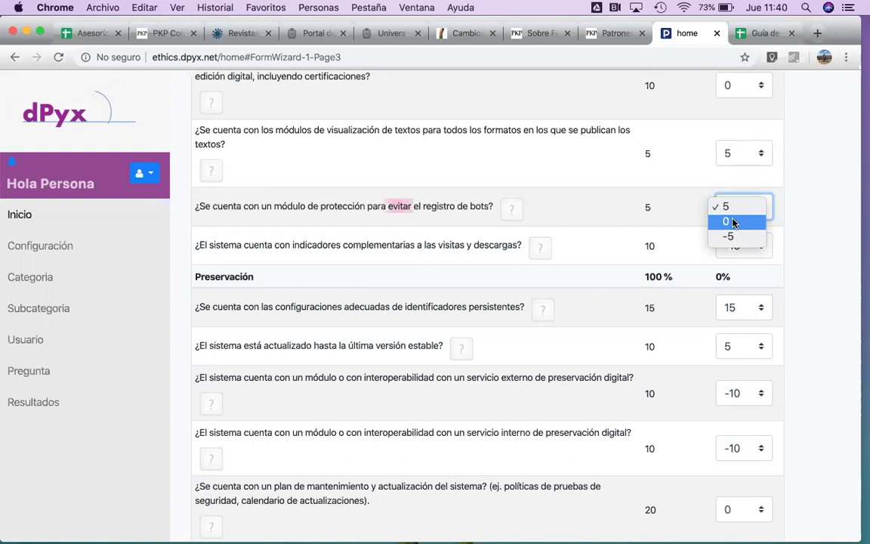
pyautogui.click(727, 221)
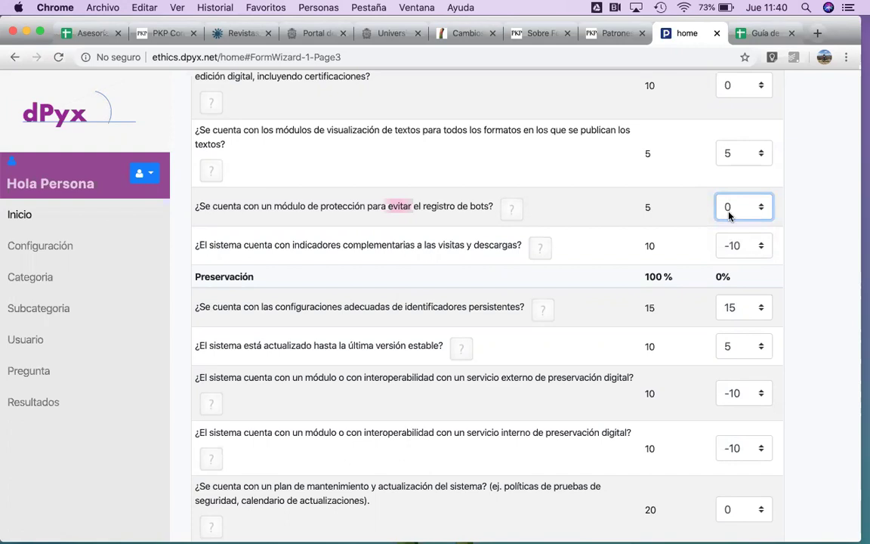
pyautogui.click(728, 216)
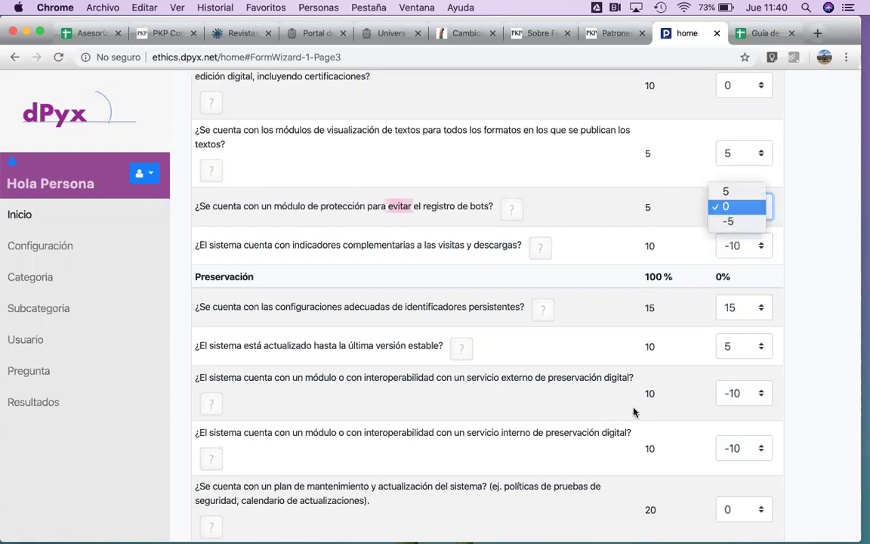
pyautogui.press('Up')
pyautogui.press('Return')
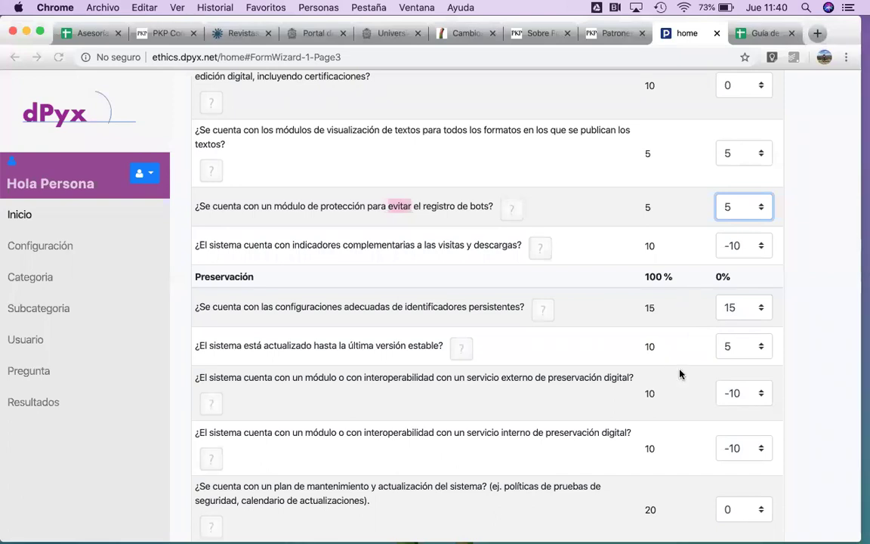
# Step: Leave the Edición digital criteria and open the Resultados page of the evaluation
pyautogui.click(321, 323)
pyautogui.scroll(10, 320, 323)
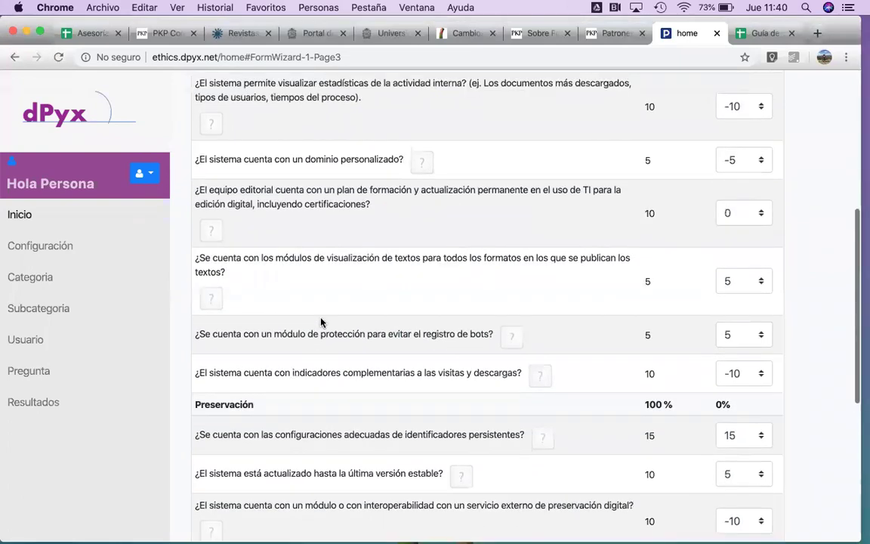
pyautogui.click(35, 407)
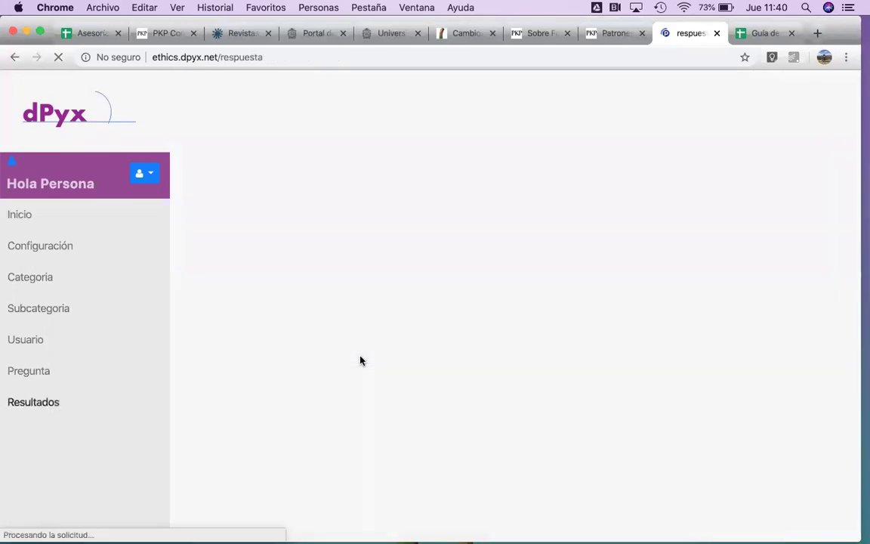